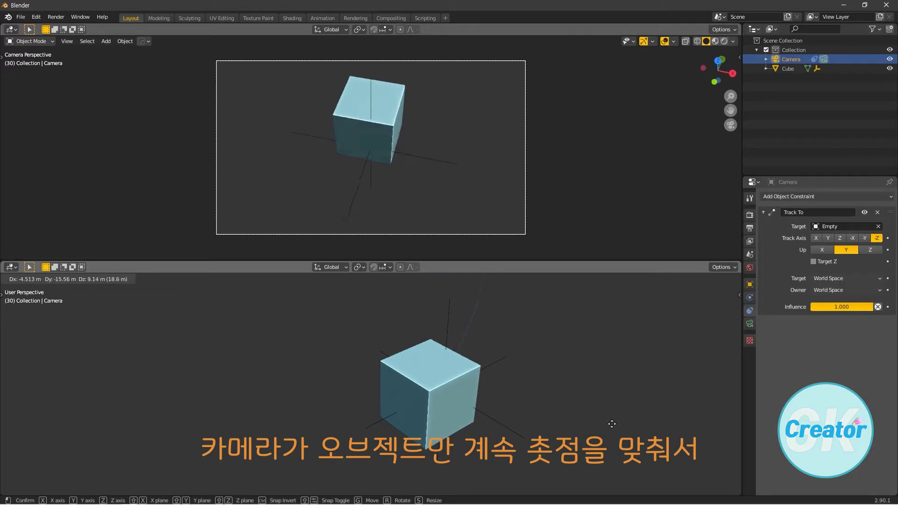
- Move the camera around the cube to several positions to test its Track To constraint
{"action": "left_click", "coordinate": [109, 458]}
{"action": "scroll", "coordinate": [265, 399], "scroll_direction": "down", "scroll_amount": 5}
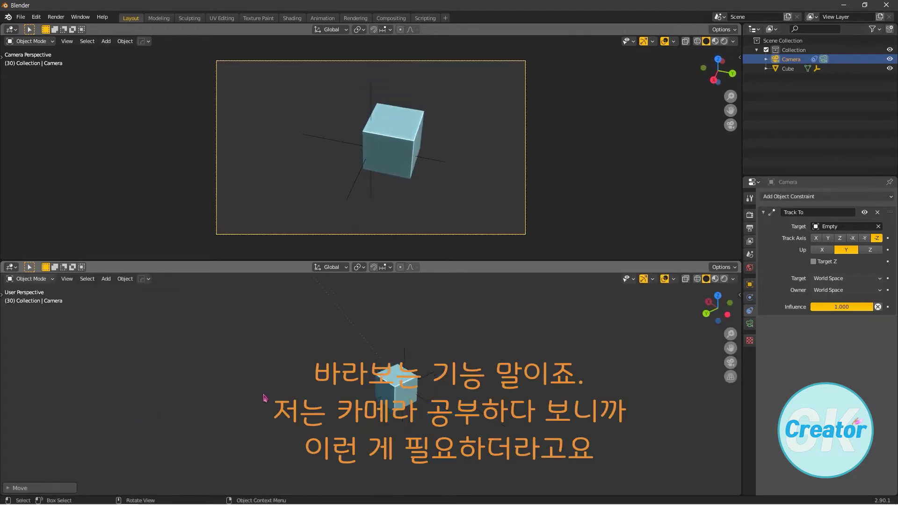
{"action": "key", "text": "g"}
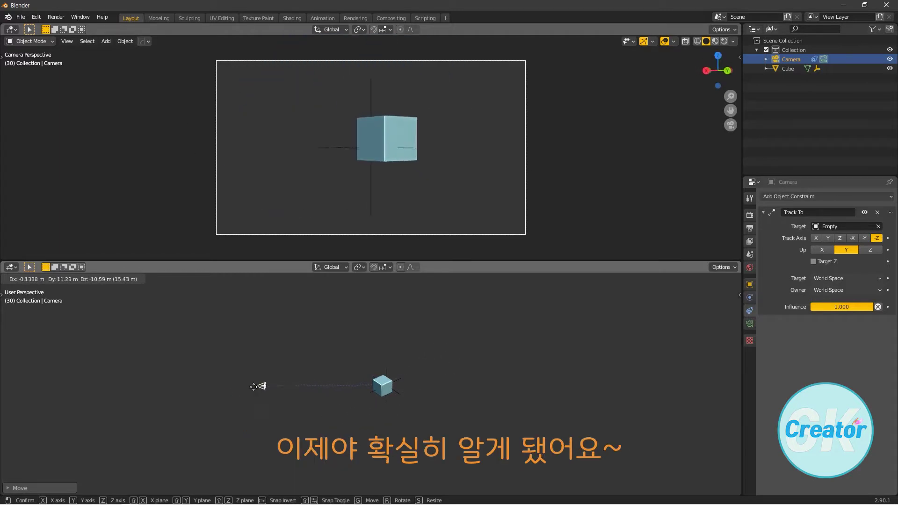
{"action": "left_click", "coordinate": [255, 381]}
{"action": "scroll", "coordinate": [178, 396], "scroll_direction": "up", "scroll_amount": 5}
{"action": "scroll", "coordinate": [178, 396], "scroll_direction": "down", "scroll_amount": 2}
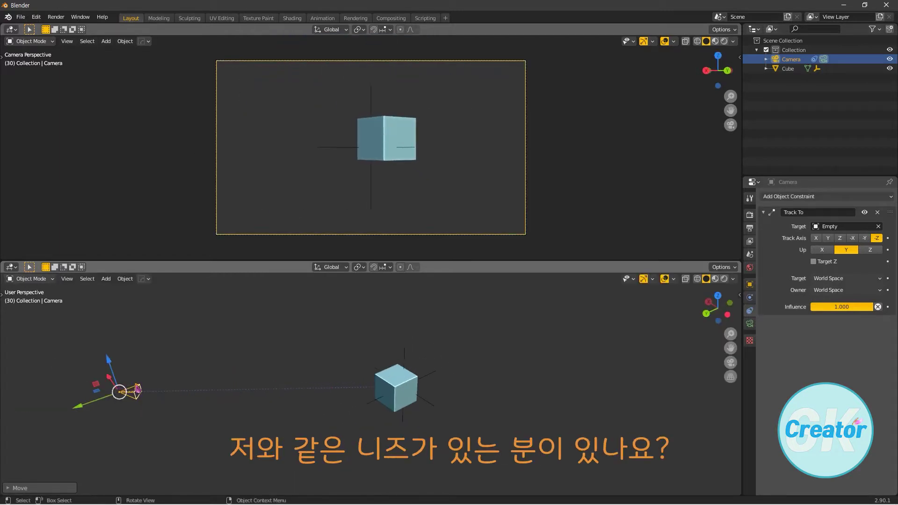
{"action": "key", "text": "g"}
{"action": "left_click", "coordinate": [236, 390]}
{"action": "middle_click_drag", "start_coordinate": [238, 391], "coordinate": [358, 390], "text": "shift"}
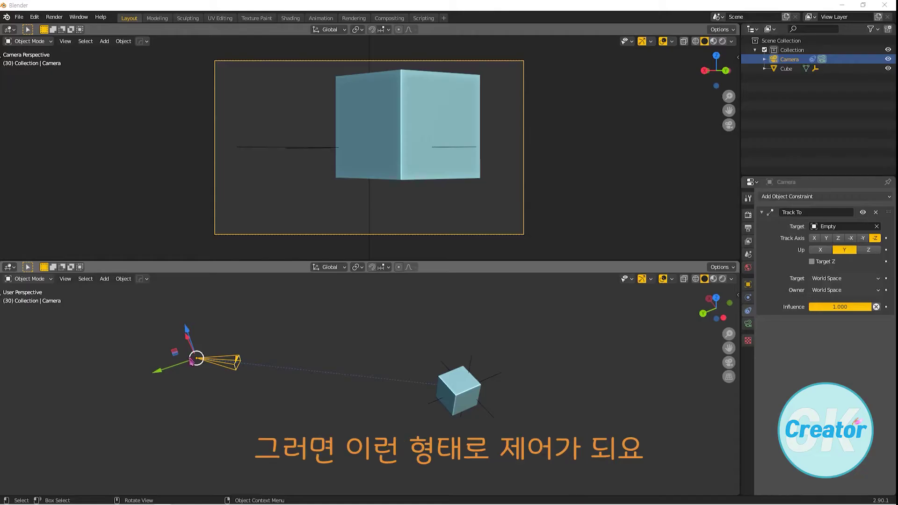
{"action": "key", "text": "g"}
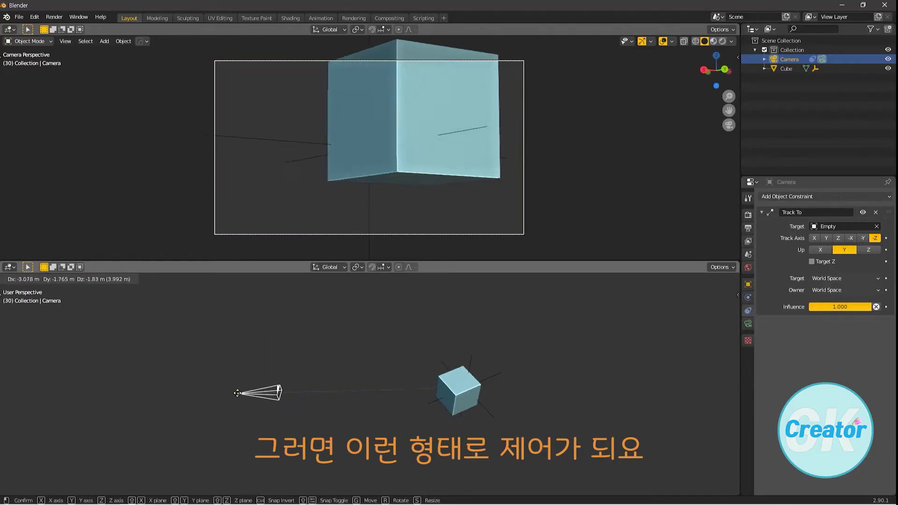
{"action": "left_click", "coordinate": [189, 423]}
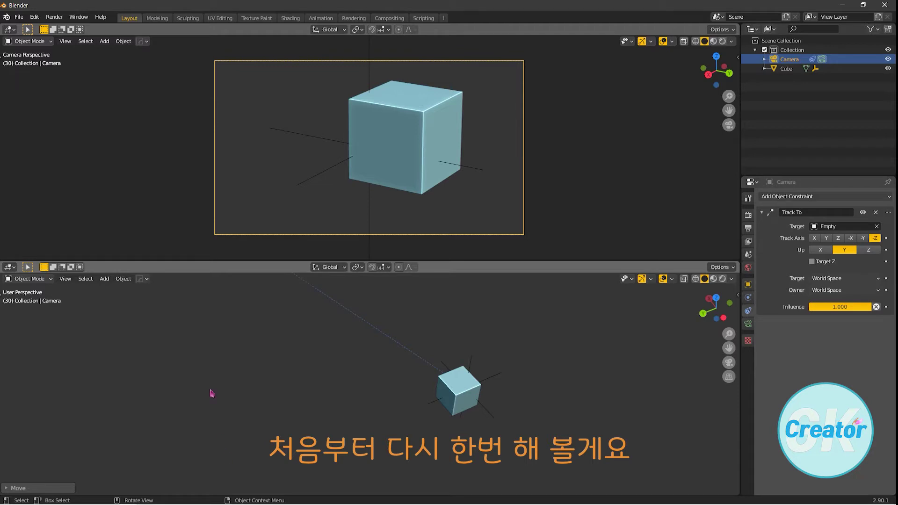
- Start a new default scene in place of the current file
{"action": "key", "text": "ctrl+n"}
{"action": "left_click", "coordinate": [466, 274]}
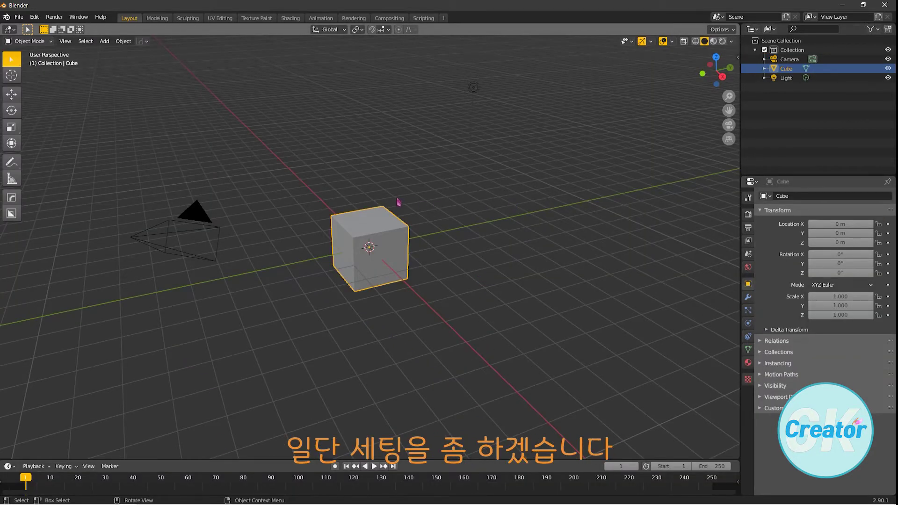
- Add a Plain Axes empty at the world origin and scale it uniformly to about -3.93 so it extends beyond the cube
{"action": "left_click", "coordinate": [193, 222]}
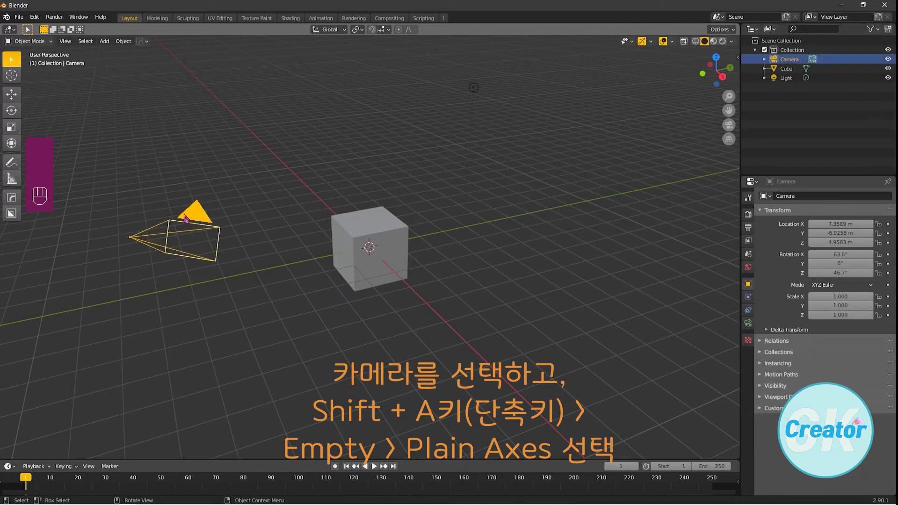
{"action": "key", "text": "shift+a"}
{"action": "mouse_move", "coordinate": [203, 224]}
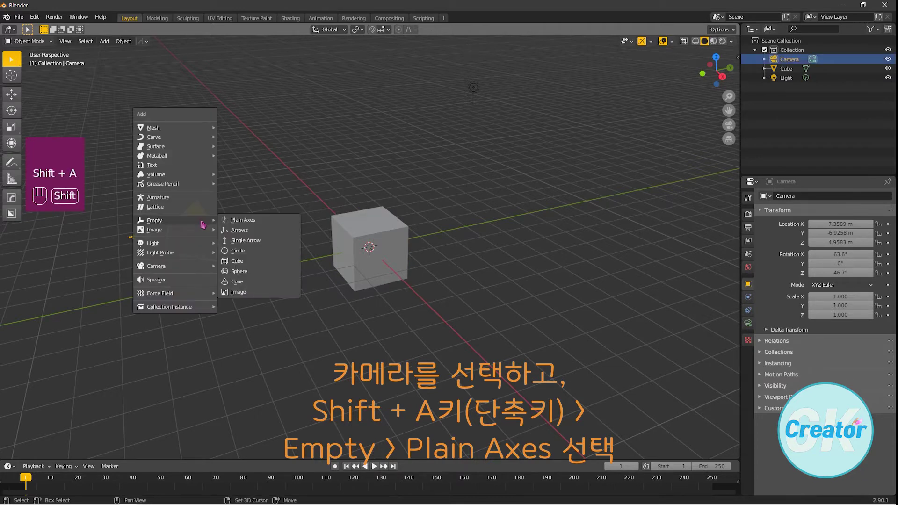
{"action": "left_click", "coordinate": [255, 222]}
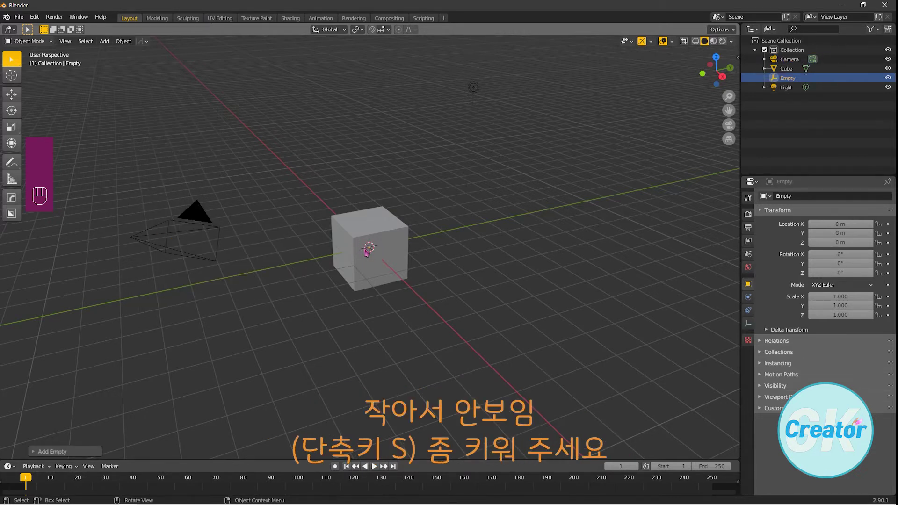
{"action": "key", "text": "s"}
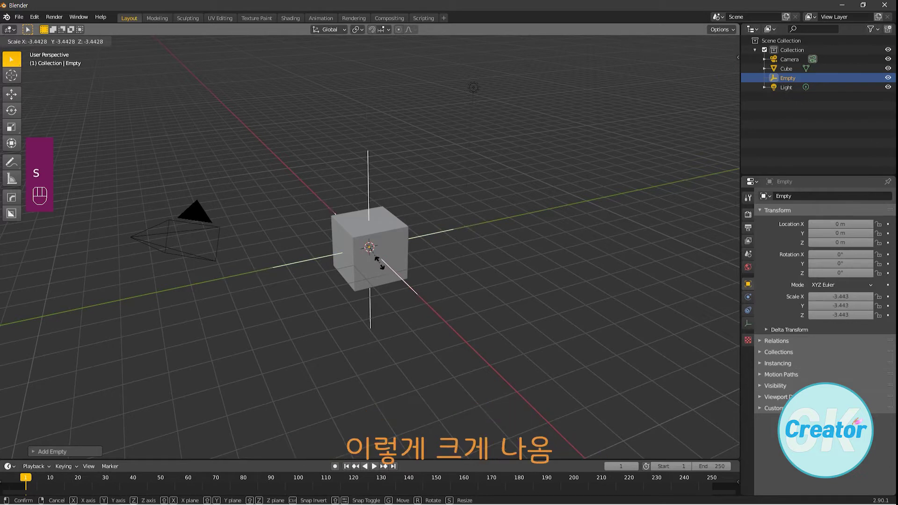
{"action": "left_click", "coordinate": [367, 203]}
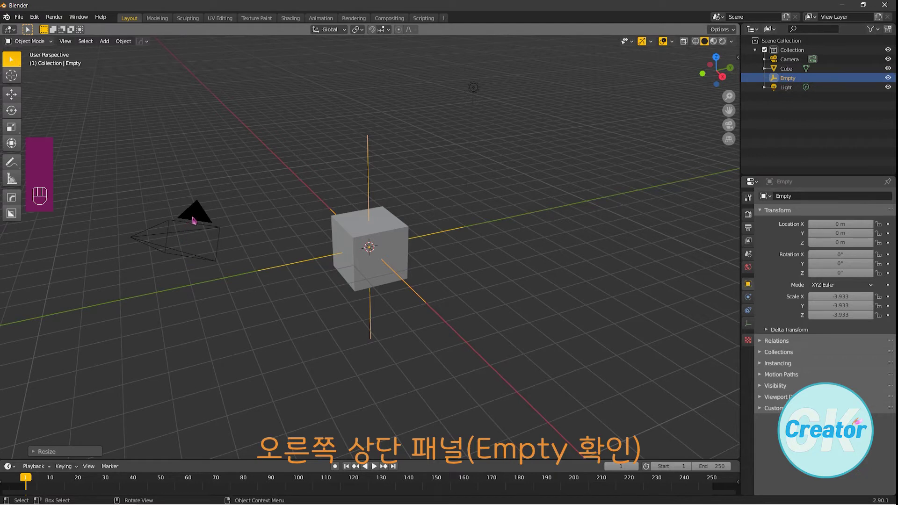
- Add a Track To object constraint to the camera with the Empty as its target
{"action": "left_click", "coordinate": [194, 220]}
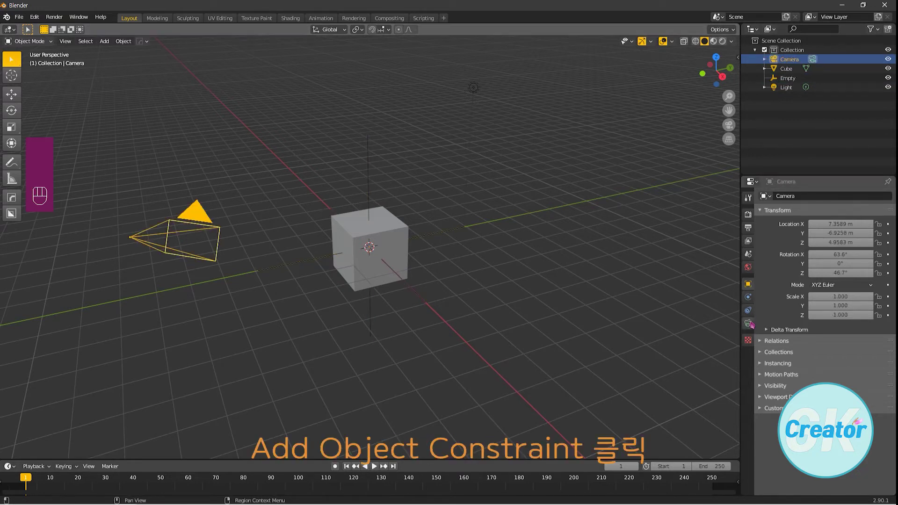
{"action": "left_click", "coordinate": [748, 310]}
{"action": "left_click", "coordinate": [804, 200]}
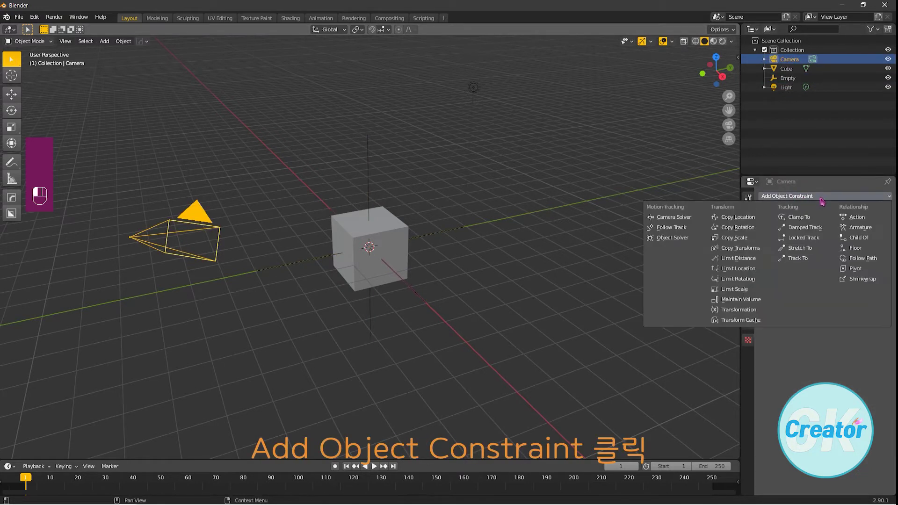
{"action": "left_click", "coordinate": [798, 259]}
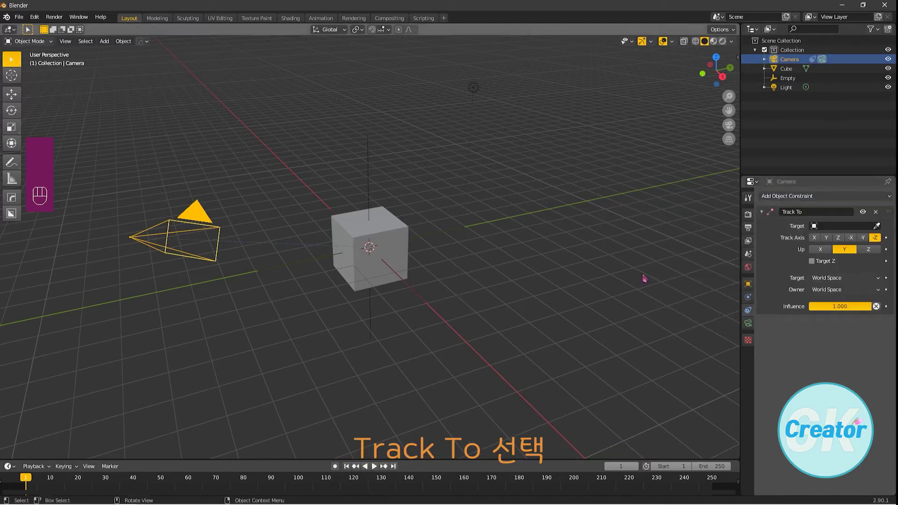
{"action": "left_click", "coordinate": [828, 227]}
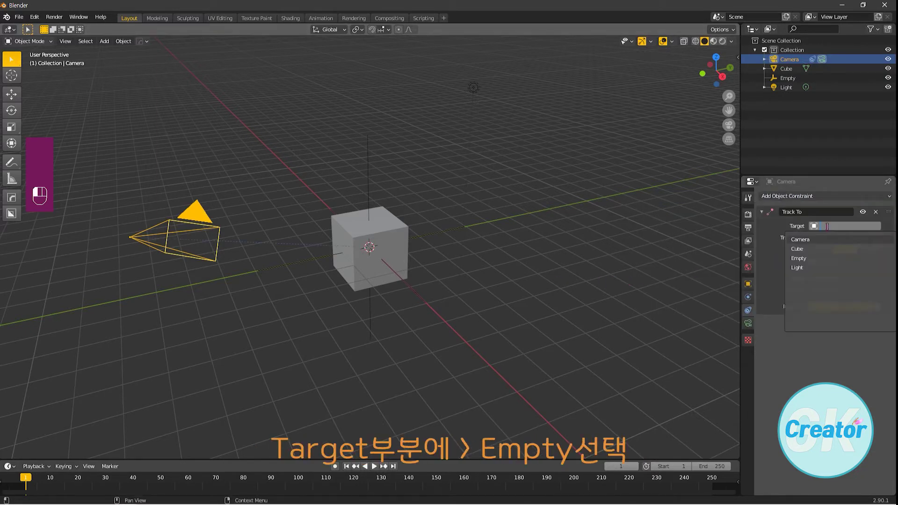
{"action": "left_click", "coordinate": [797, 257]}
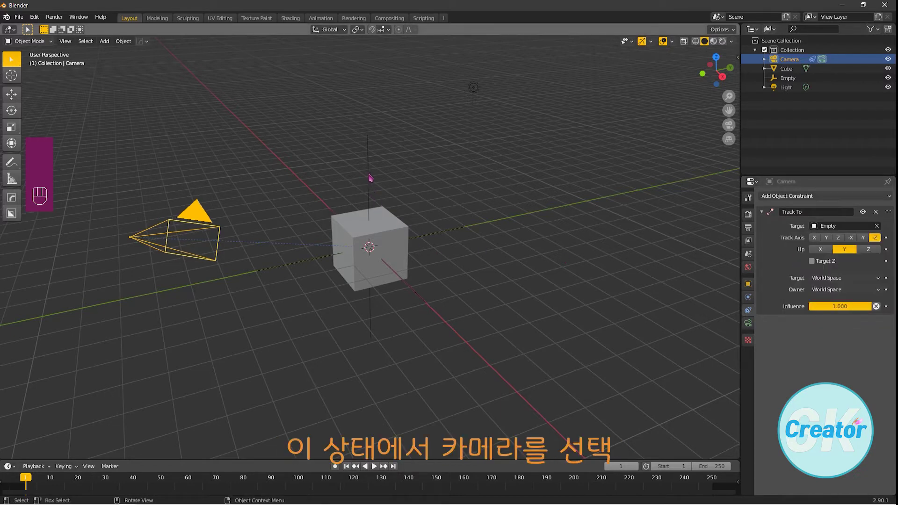
- Move the camera down by about 2 m to test that it keeps aiming at the Empty
{"action": "left_click", "coordinate": [210, 279]}
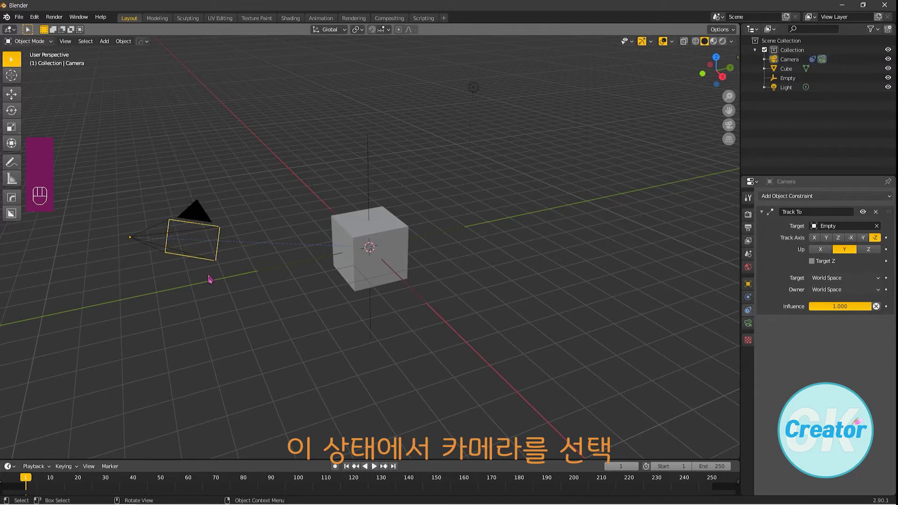
{"action": "left_click", "coordinate": [144, 242]}
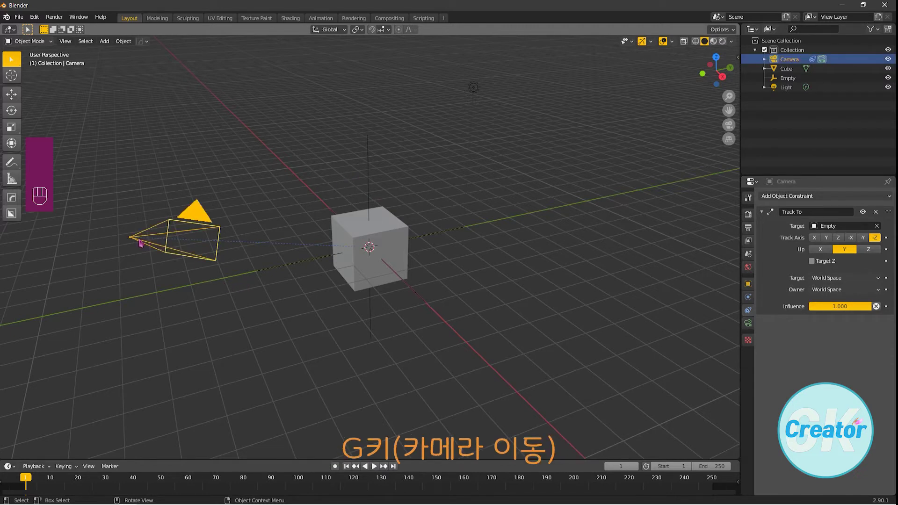
{"action": "key", "text": "g"}
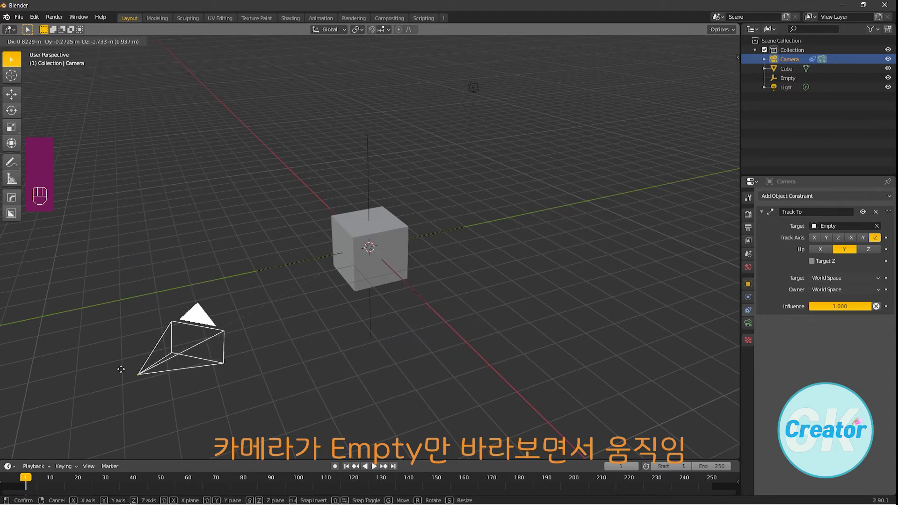
{"action": "left_click", "coordinate": [144, 379]}
- Try moving the Empty and then the cube to compare which one the camera follows, cancelling both moves
{"action": "left_click", "coordinate": [388, 263]}
{"action": "key", "text": "g"}
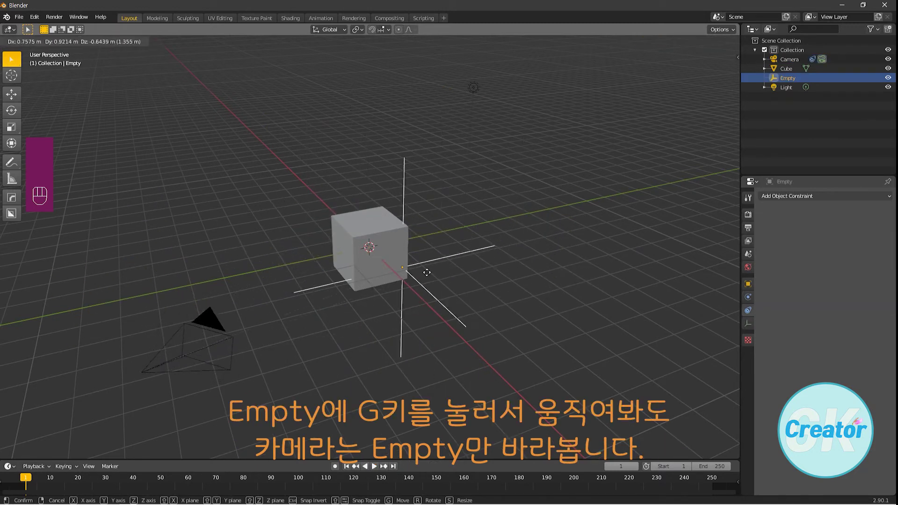
{"action": "key", "text": "Escape"}
{"action": "left_click", "coordinate": [408, 242]}
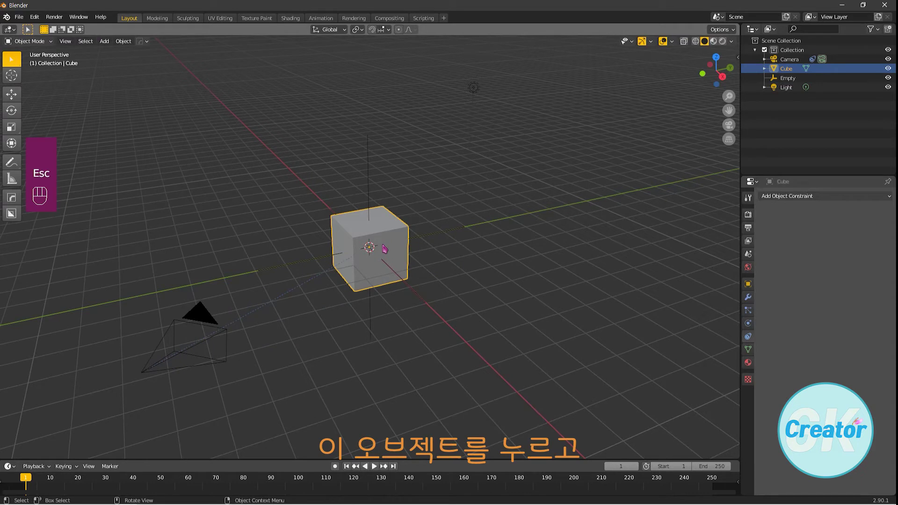
{"action": "key", "text": "g"}
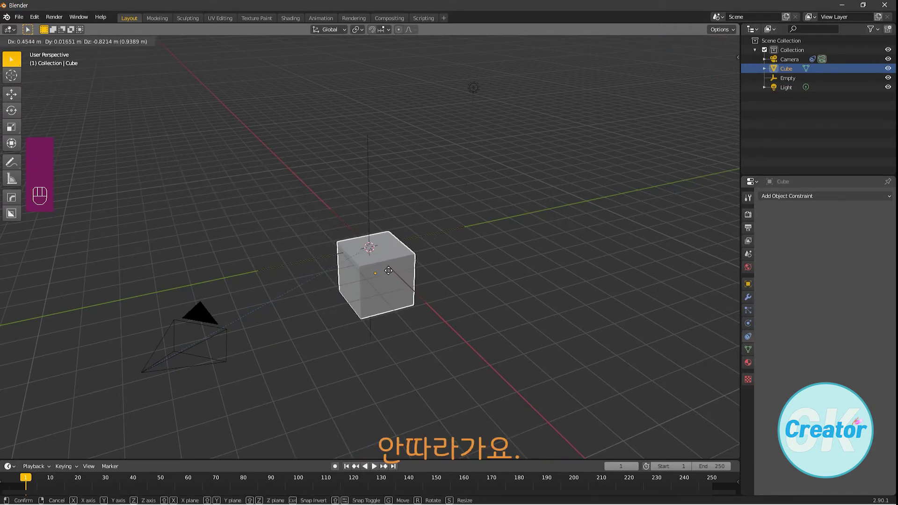
{"action": "key", "text": "Escape"}
- Parent the Empty to the Cube in the scene hierarchy and expand the Cube's children
{"action": "left_click", "coordinate": [773, 80]}
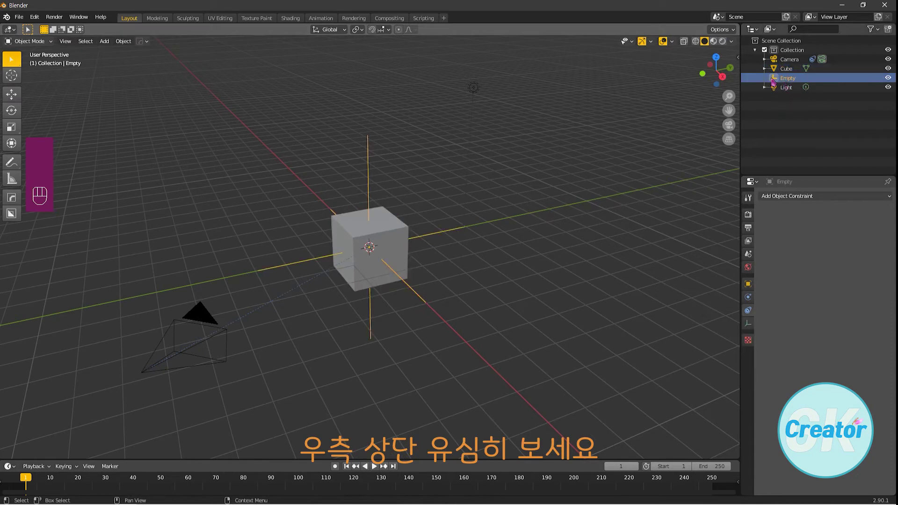
{"action": "key", "text": "shift"}
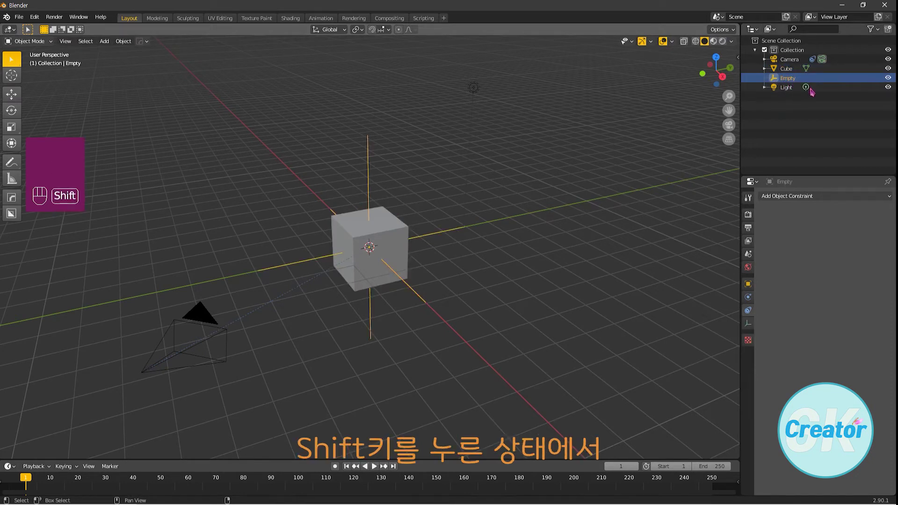
{"action": "mouse_move", "coordinate": [788, 78]}
{"action": "left_mouse_down", "text": "shift"}
{"action": "mouse_move", "coordinate": [801, 66]}
{"action": "mouse_move", "coordinate": [788, 72]}
{"action": "left_mouse_up", "text": "shift"}
{"action": "left_click", "coordinate": [764, 68]}
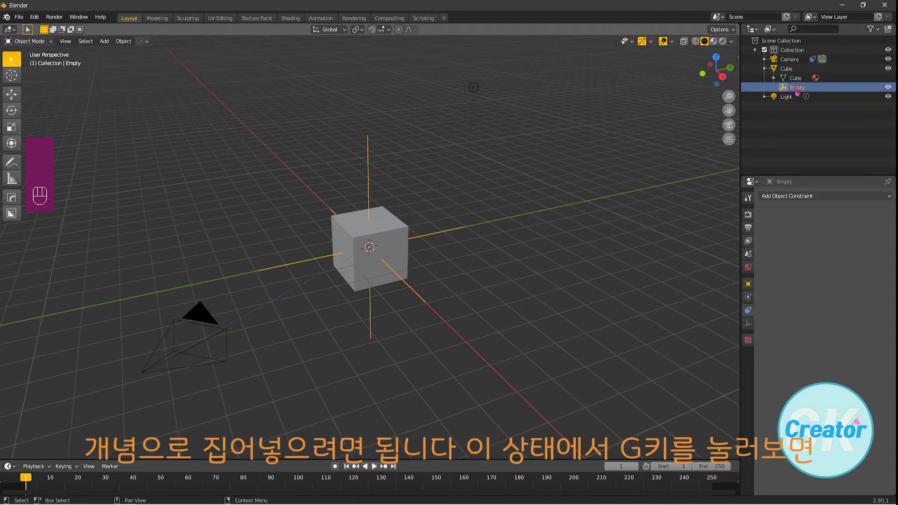
- Move the cube around the scene to test the camera tracking through the parented Empty, leaving the cube near the origin
{"action": "left_click", "coordinate": [397, 253]}
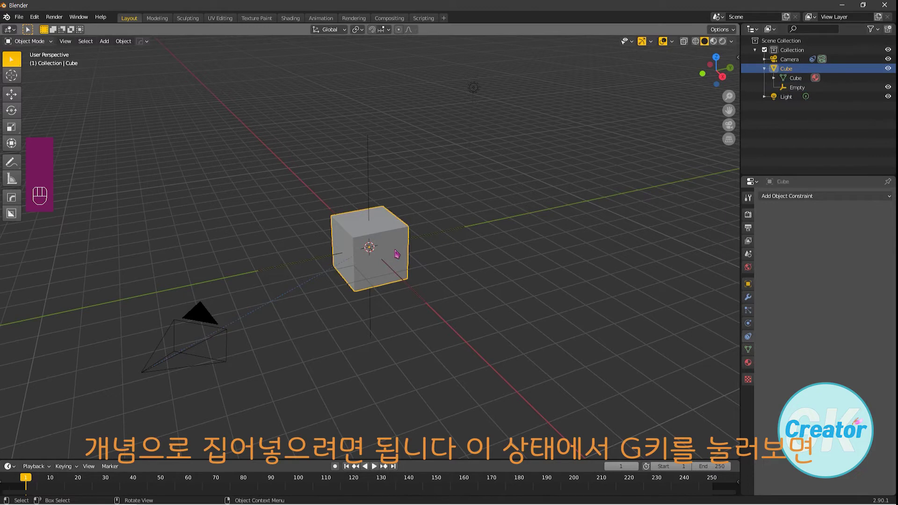
{"action": "key", "text": "g"}
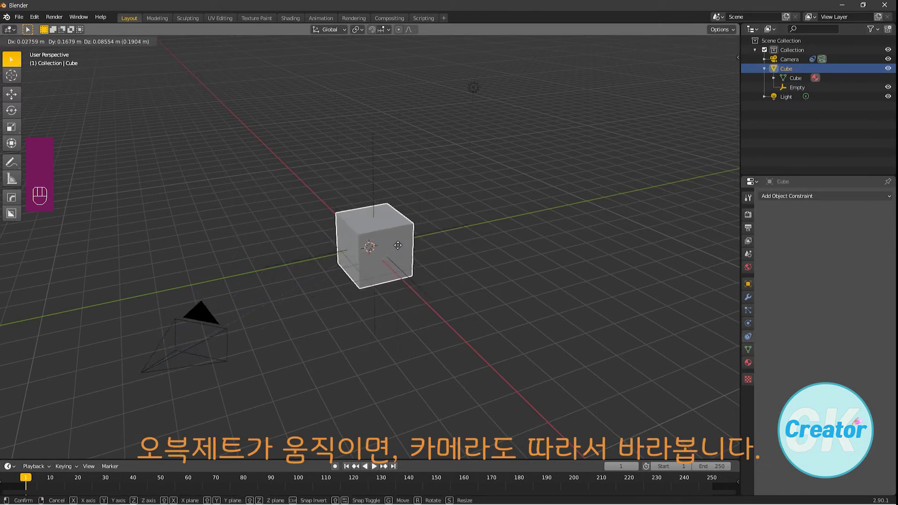
{"action": "left_click", "coordinate": [406, 243]}
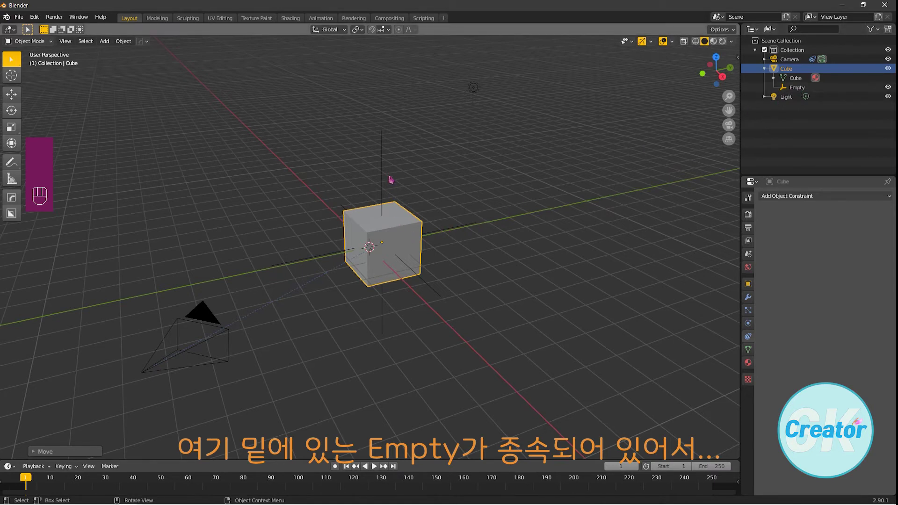
{"action": "left_click", "coordinate": [402, 241]}
{"action": "key", "text": "g"}
{"action": "left_click", "coordinate": [334, 273]}
{"action": "left_click", "coordinate": [209, 319]}
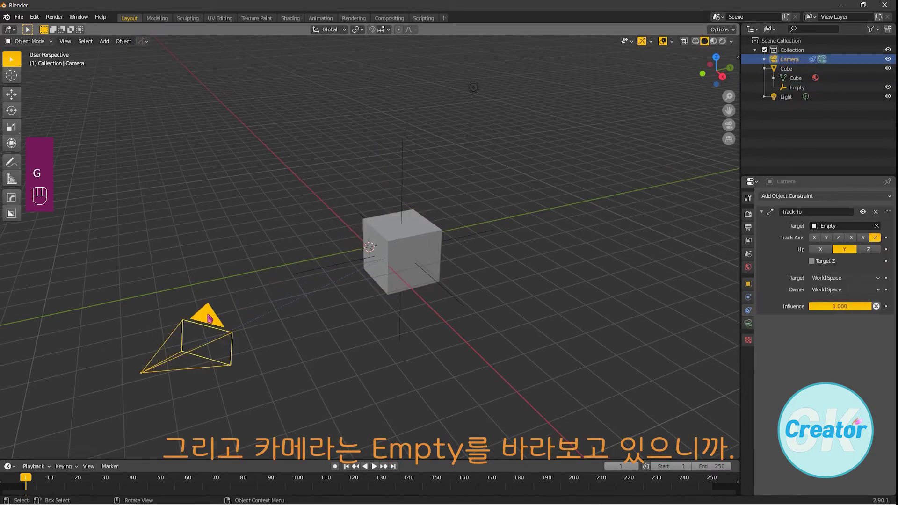
{"action": "left_click", "coordinate": [405, 192]}
{"action": "left_click", "coordinate": [196, 345]}
{"action": "left_click", "coordinate": [401, 253]}
{"action": "key", "text": "g"}
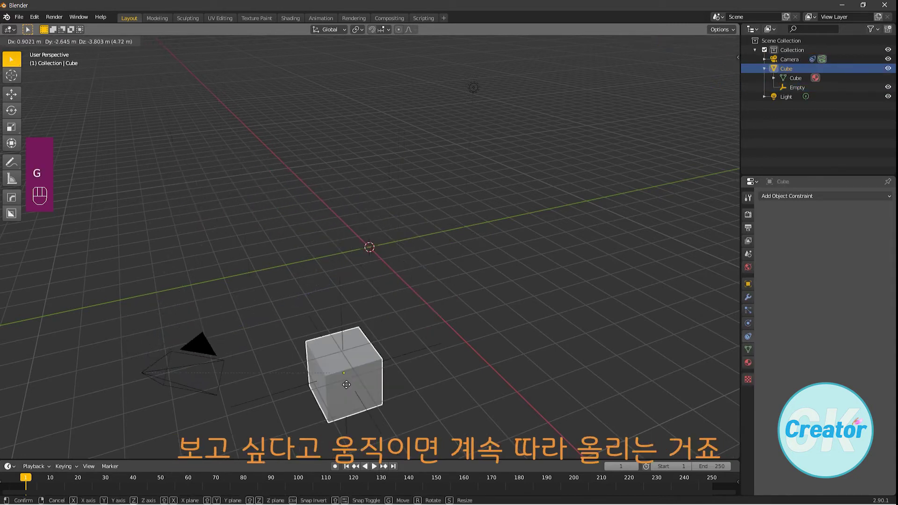
{"action": "left_click", "coordinate": [382, 253]}
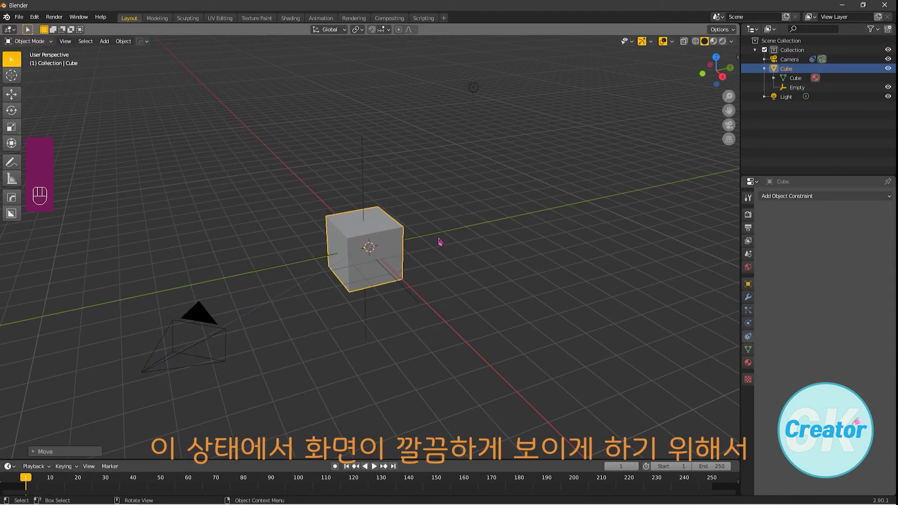
- Set the viewport's Solid shading to Random object colours and enable Cavity
{"action": "left_click", "coordinate": [714, 41]}
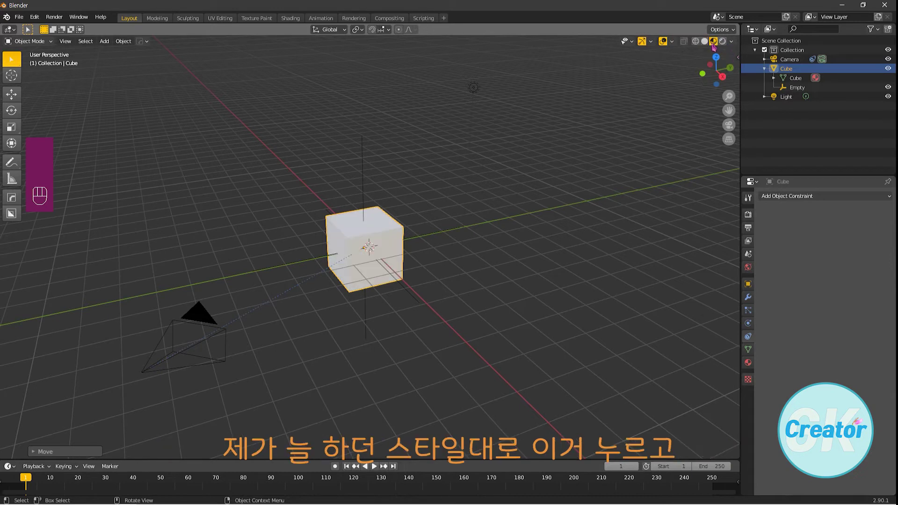
{"action": "left_click", "coordinate": [704, 41]}
{"action": "left_click", "coordinate": [731, 41]}
{"action": "left_click", "coordinate": [730, 168]}
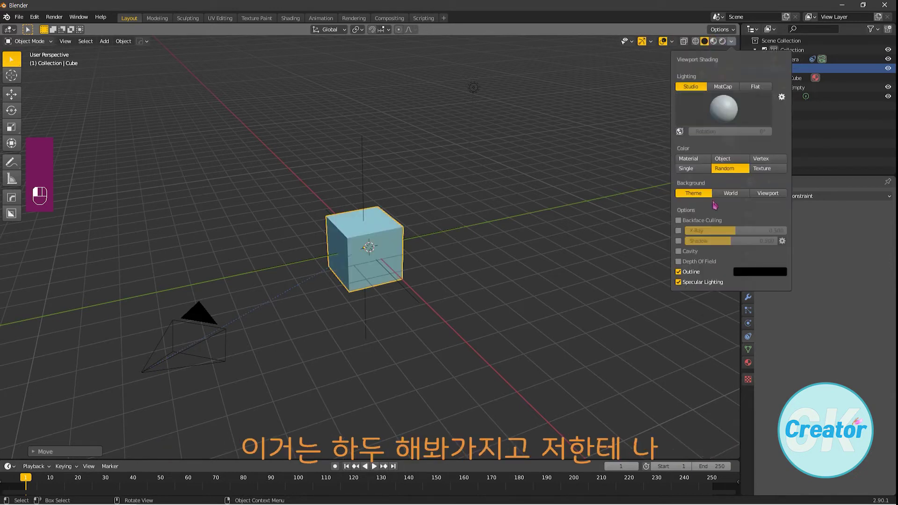
{"action": "left_click", "coordinate": [679, 251]}
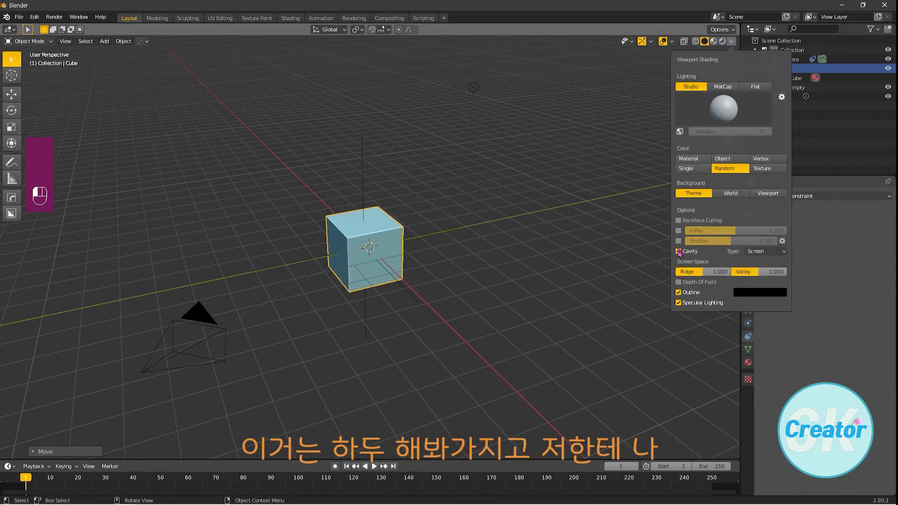
- Set the Cavity type to Both and hide the floor, the X and Y axes and the 3D cursor in the viewport overlays
{"action": "left_click", "coordinate": [763, 251]}
{"action": "left_click", "coordinate": [754, 283]}
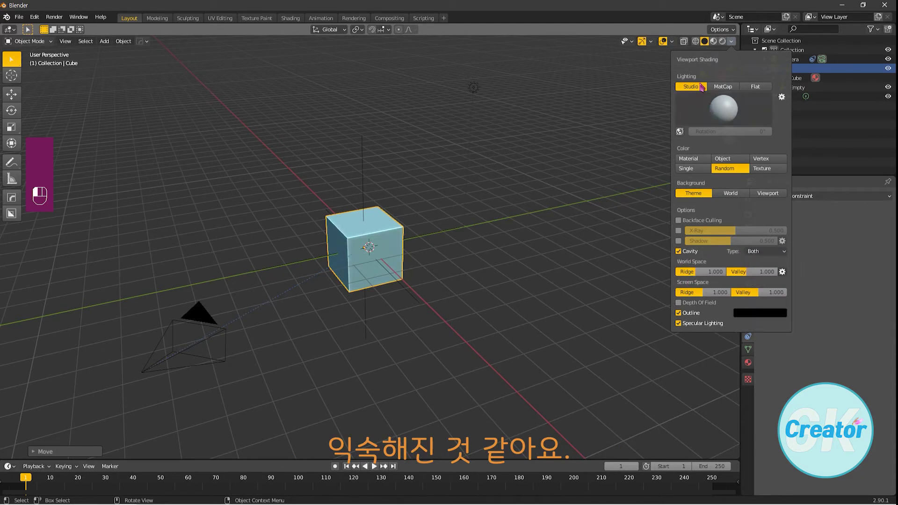
{"action": "left_click", "coordinate": [673, 42]}
{"action": "left_click", "coordinate": [645, 87]}
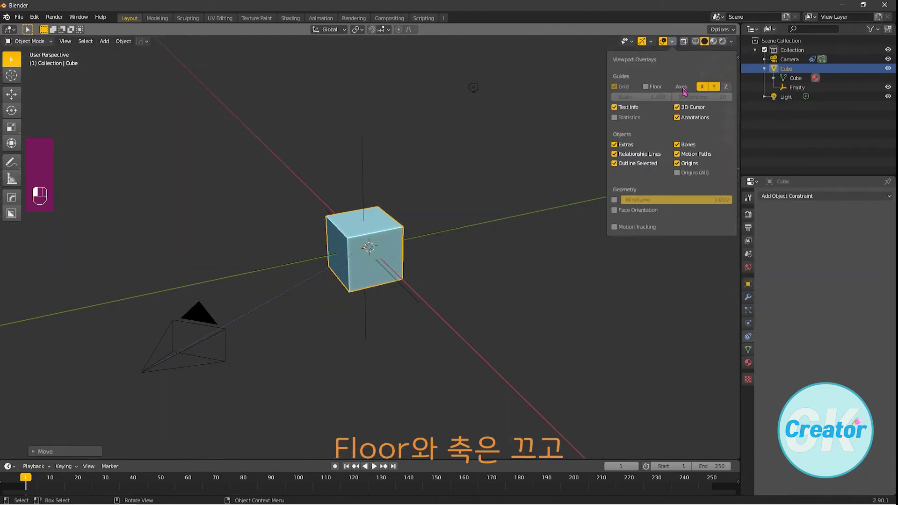
{"action": "left_click", "coordinate": [701, 87]}
{"action": "left_click", "coordinate": [714, 87]}
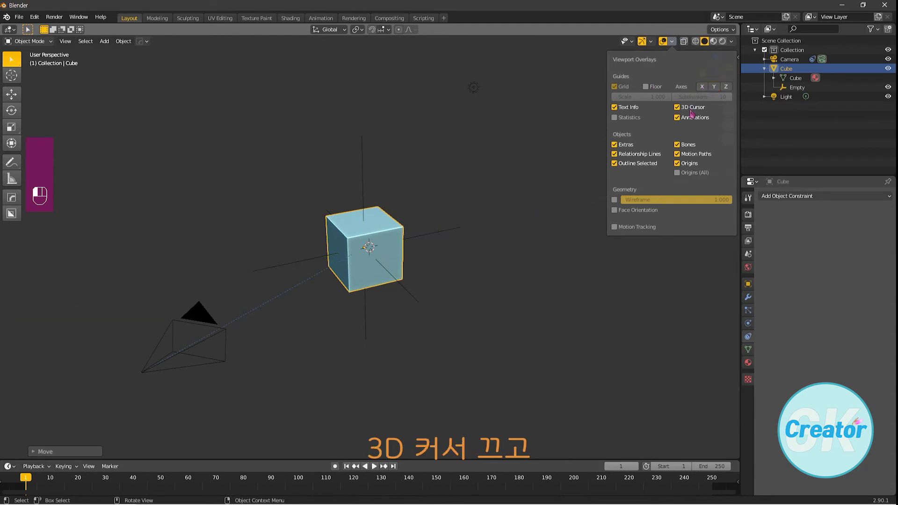
- Move the camera slightly upward and away from the cube
{"action": "left_click", "coordinate": [224, 344]}
{"action": "key", "text": "g"}
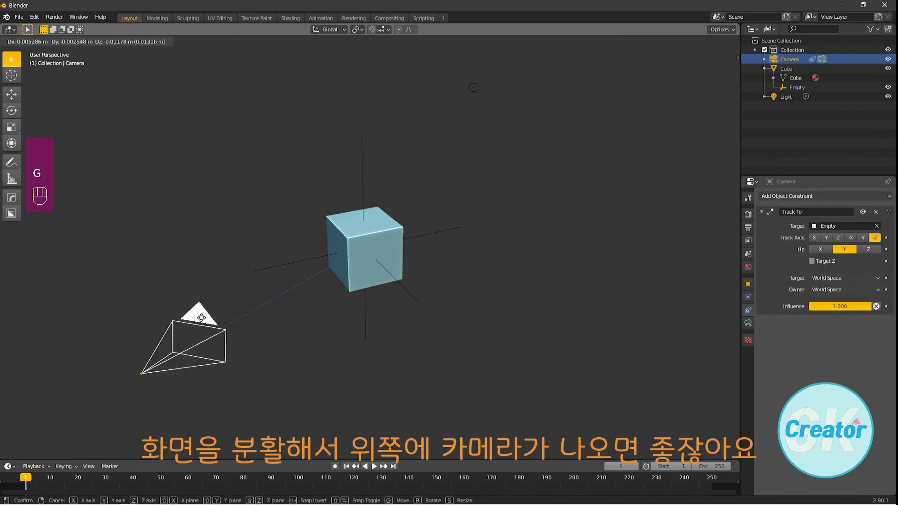
{"action": "left_click", "coordinate": [184, 278]}
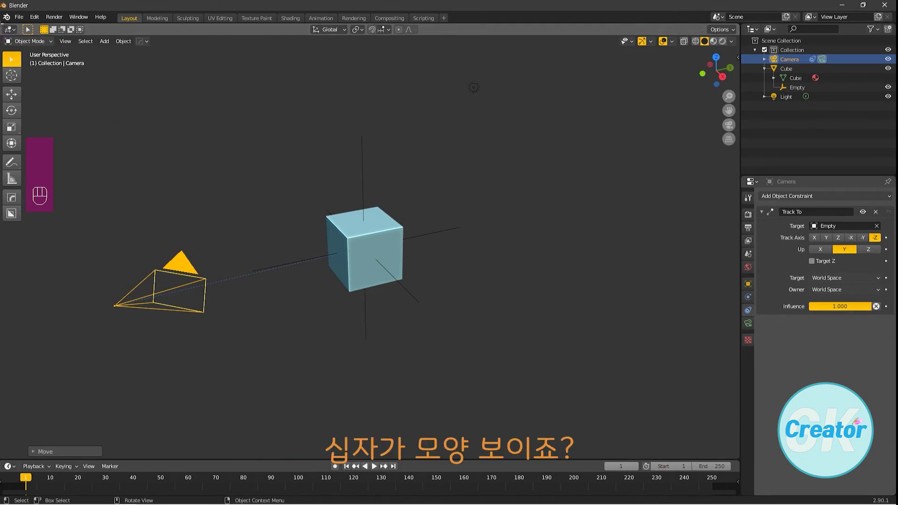
- Split the 3D viewport into two stacked views and switch the upper one to the camera view
{"action": "left_click_drag", "start_coordinate": [5, 38], "coordinate": [87, 261]}
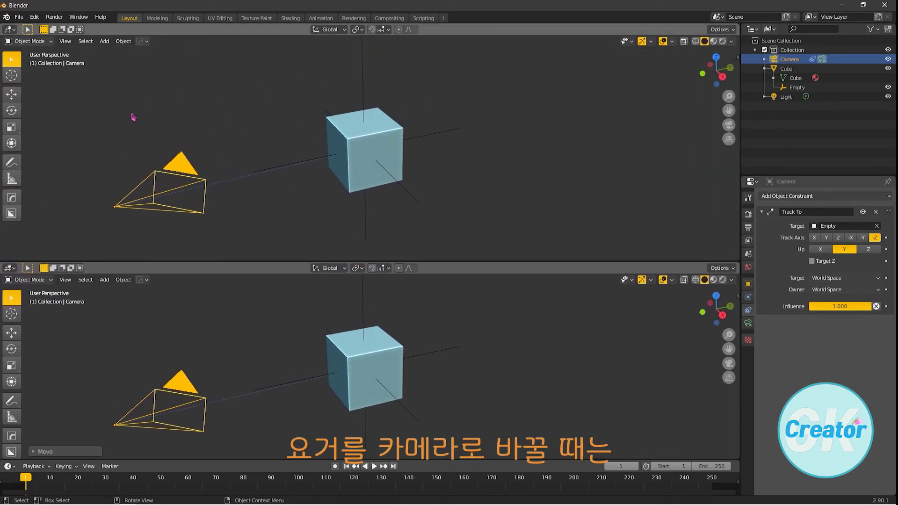
{"action": "left_click", "coordinate": [458, 165]}
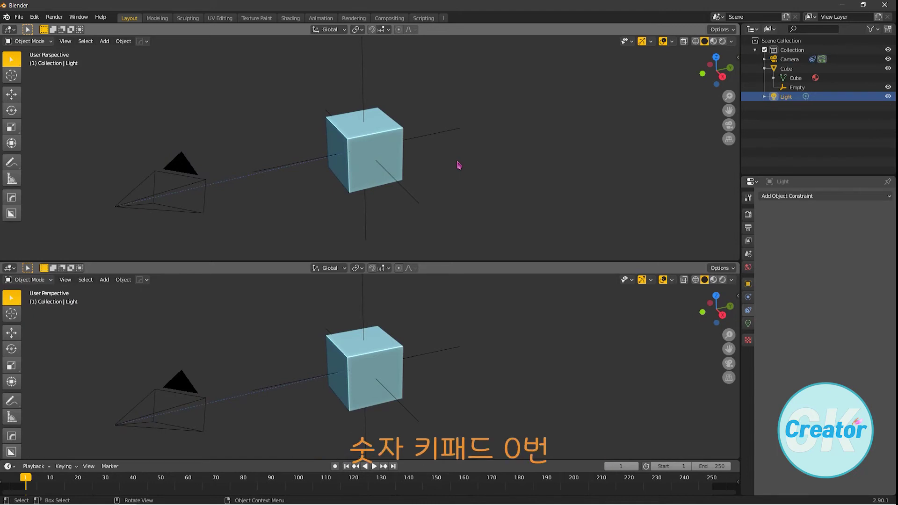
{"action": "key", "text": "KP_0"}
- Move the camera around in the lower viewport to test the tracking, placing it in front of the cube
{"action": "left_click", "coordinate": [197, 390]}
{"action": "key", "text": "g"}
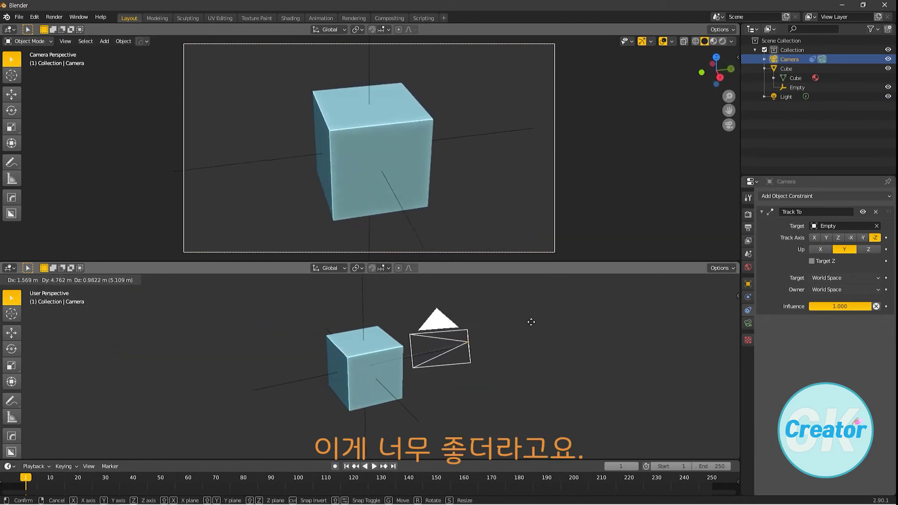
{"action": "left_click", "coordinate": [437, 347]}
- Leave the camera view in the upper viewport and enable the Camera to View lock there
{"action": "middle_click_drag", "start_coordinate": [380, 164], "coordinate": [397, 161]}
{"action": "scroll", "coordinate": [399, 166], "scroll_direction": "down", "scroll_amount": 4}
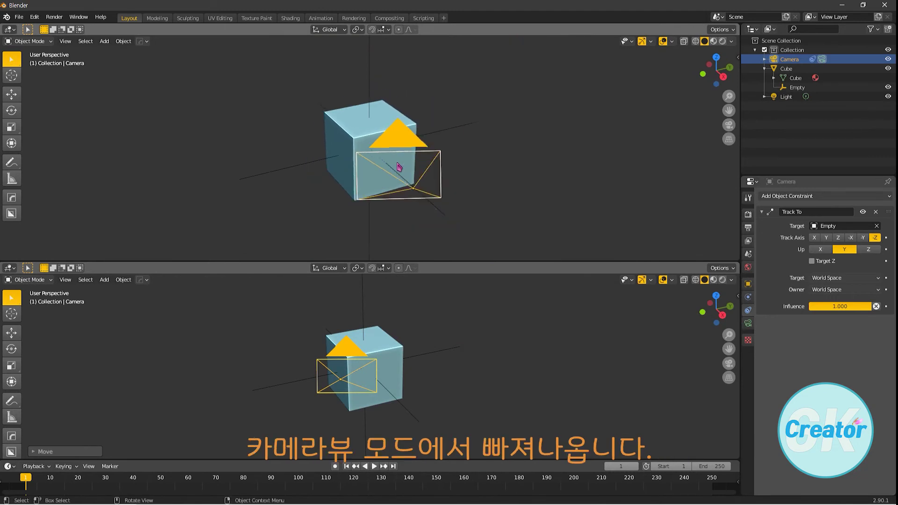
{"action": "scroll", "coordinate": [399, 166], "scroll_direction": "up", "scroll_amount": 4}
{"action": "scroll", "coordinate": [399, 166], "scroll_direction": "down", "scroll_amount": 1}
{"action": "middle_click_drag", "start_coordinate": [399, 166], "coordinate": [487, 154]}
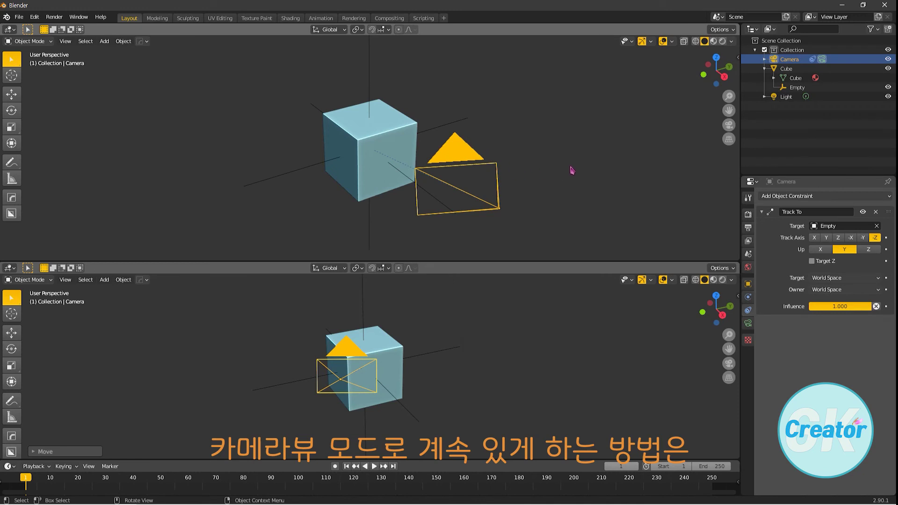
{"action": "left_click", "coordinate": [571, 169]}
{"action": "key", "text": "n"}
{"action": "left_click", "coordinate": [734, 94]}
{"action": "left_click", "coordinate": [679, 168]}
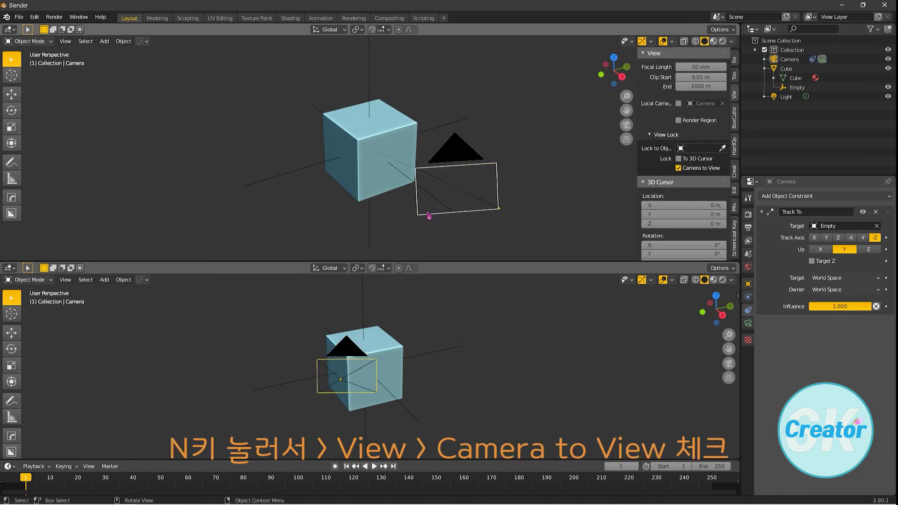
- Return the upper viewport to the camera view and orbit it to reposition the locked camera around the cube
{"action": "left_click", "coordinate": [378, 223]}
{"action": "key", "text": "KP_0"}
{"action": "mouse_move", "coordinate": [394, 193]}
{"action": "middle_mouse_down"}
{"action": "mouse_move", "coordinate": [485, 204]}
{"action": "mouse_move", "coordinate": [463, 189]}
{"action": "mouse_move", "coordinate": [423, 202]}
{"action": "mouse_move", "coordinate": [417, 183]}
{"action": "mouse_move", "coordinate": [432, 199]}
{"action": "mouse_move", "coordinate": [432, 184]}
{"action": "mouse_move", "coordinate": [333, 203]}
{"action": "mouse_move", "coordinate": [379, 177]}
{"action": "mouse_move", "coordinate": [393, 187]}
{"action": "middle_mouse_up"}
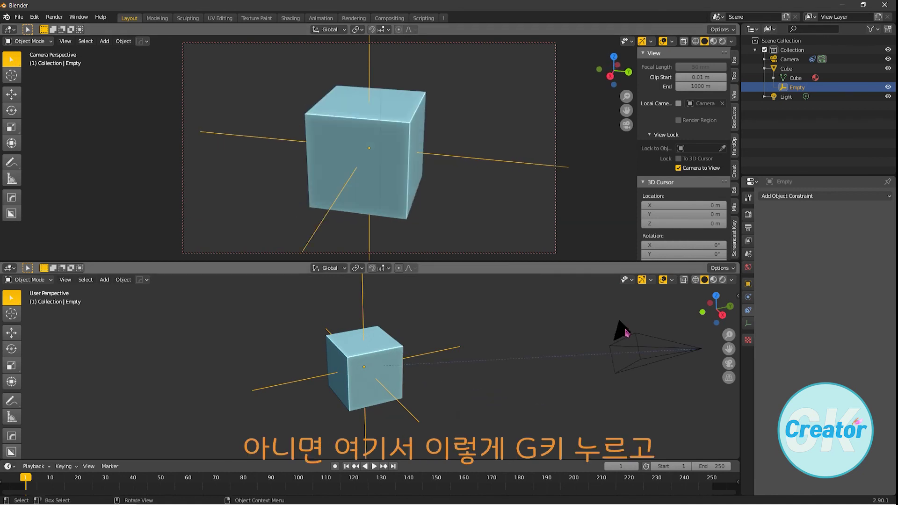
- Move the camera in the lower viewport past the cube to its opposite side
{"action": "left_click", "coordinate": [634, 339]}
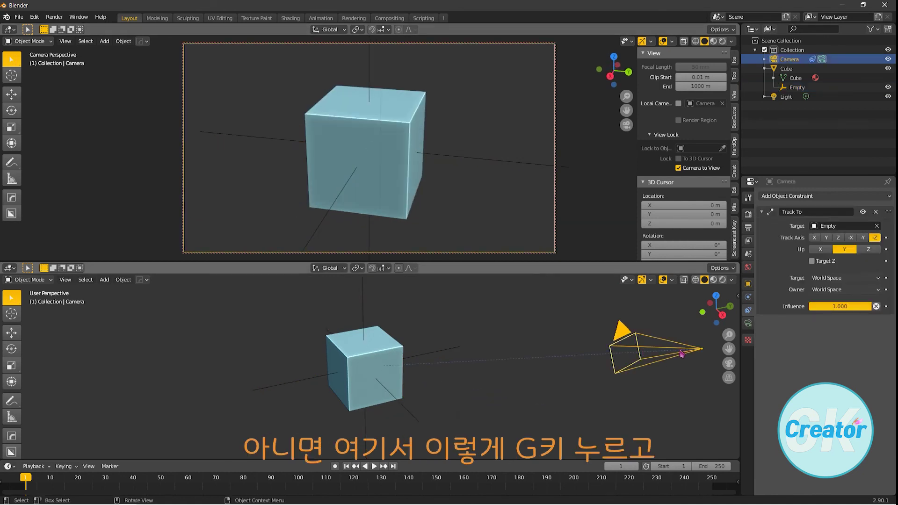
{"action": "key", "text": "g"}
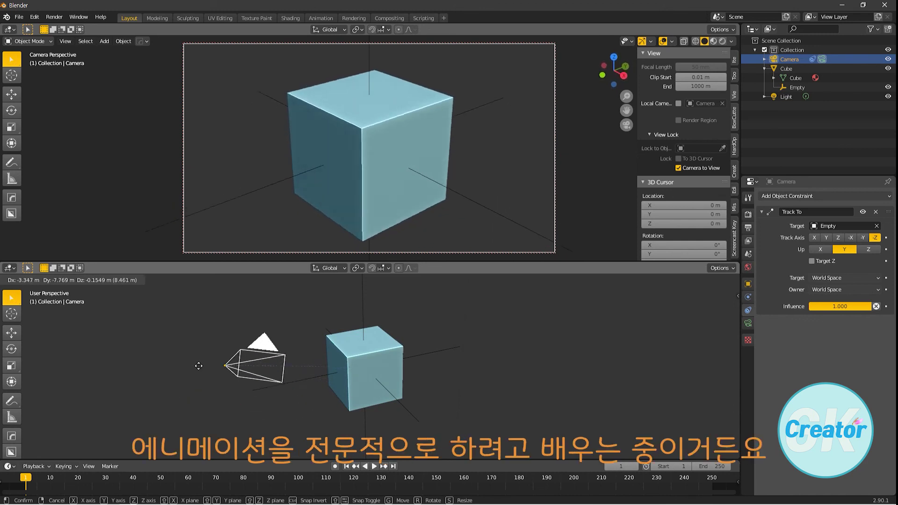
{"action": "left_click", "coordinate": [178, 405]}
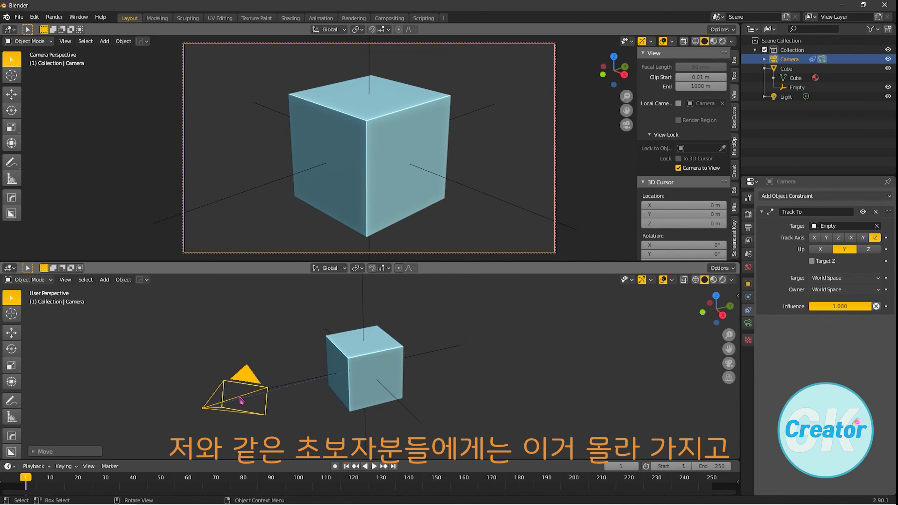